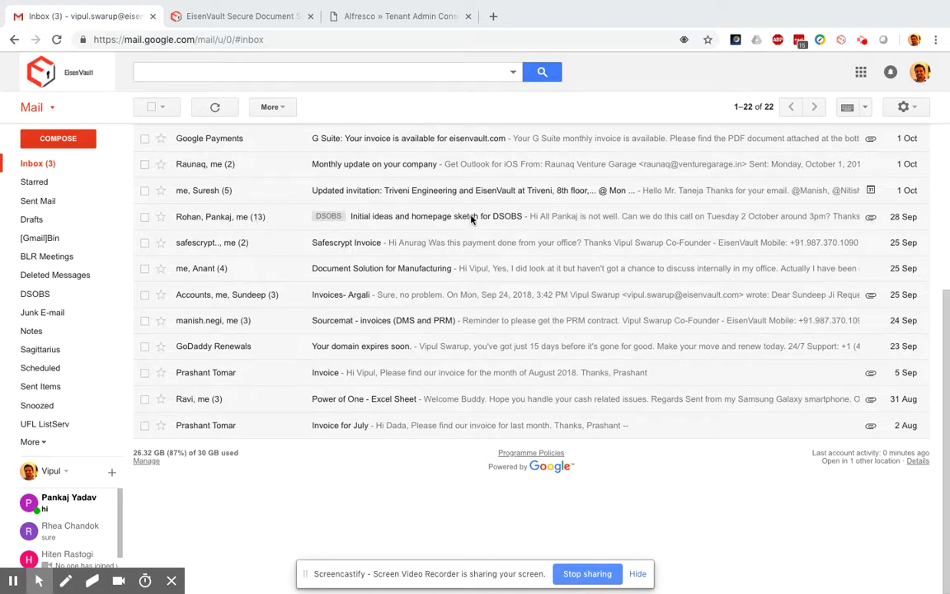
Step: Open the 'Initial ideas and homepage sketch for DSOBS' thread from the Gmail inbox
click(441, 223)
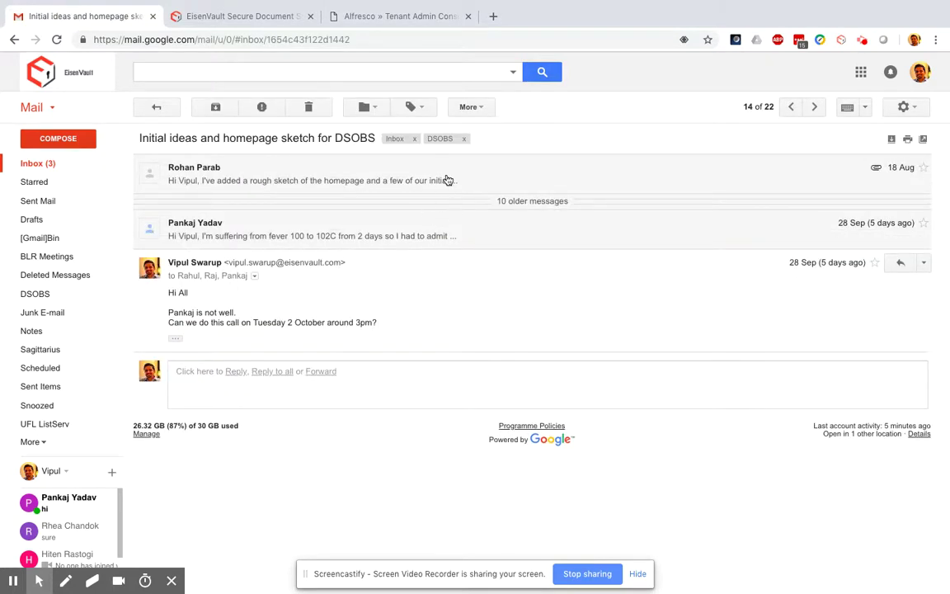
Step: Expand the thread's first message to reveal its JPEG sketch, then open the Save to EisenVault panel
click(446, 179)
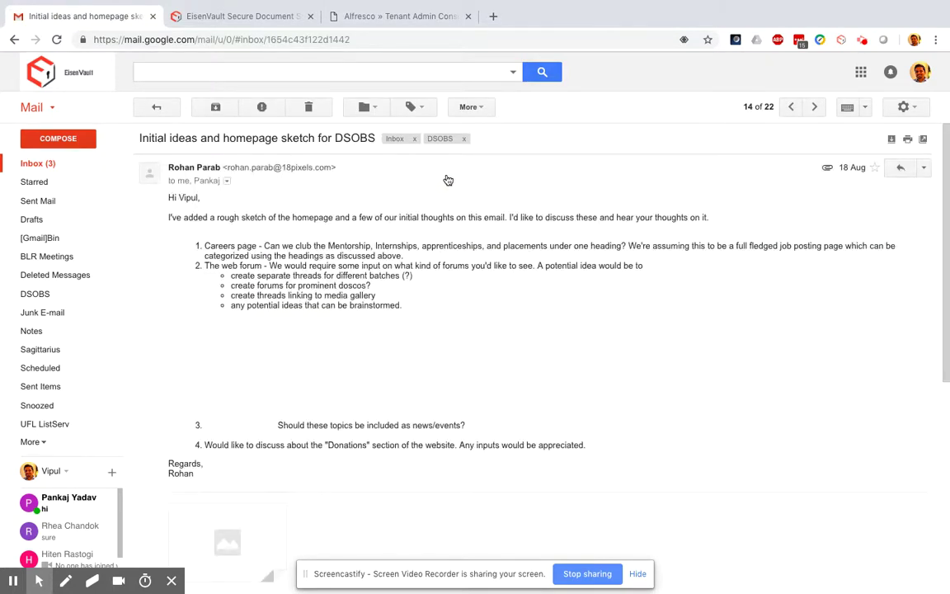
scroll(457, 220, down, 2)
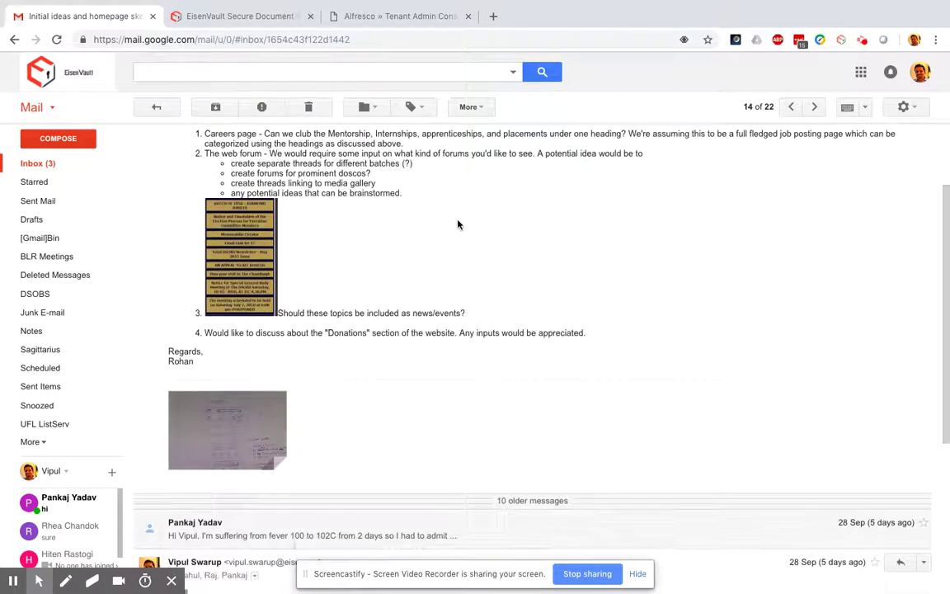
mouse_move(232, 424)
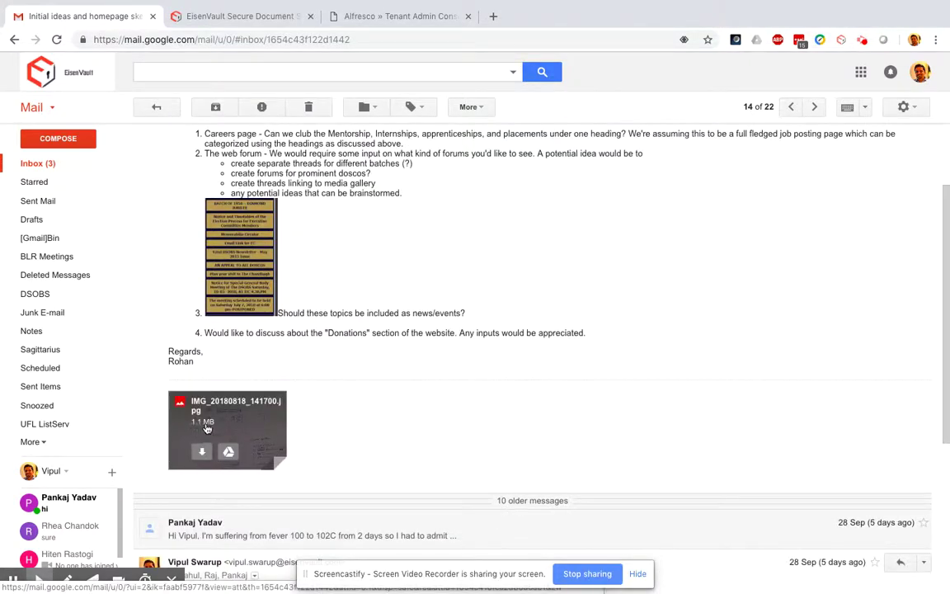
scroll(717, 286, up, 1)
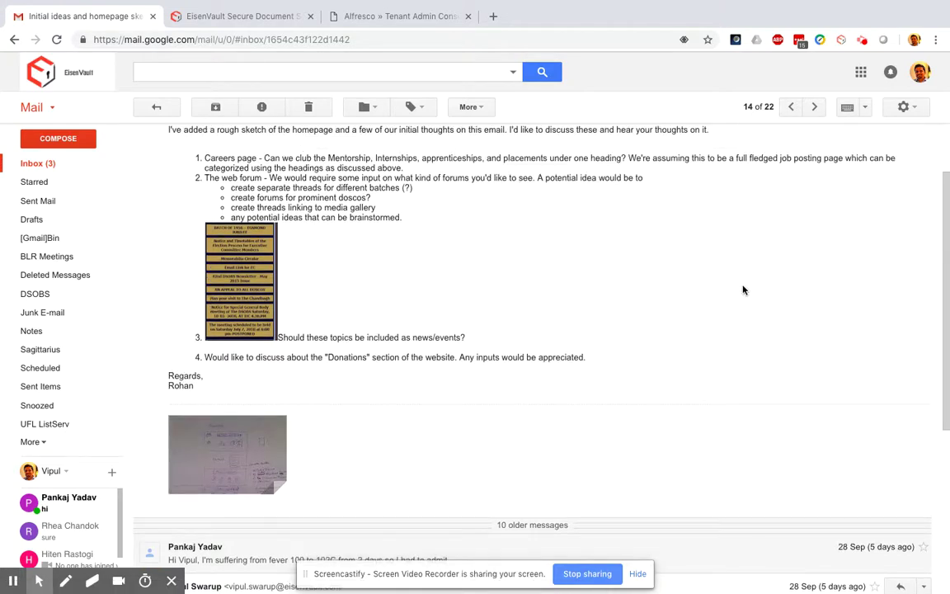
click(841, 40)
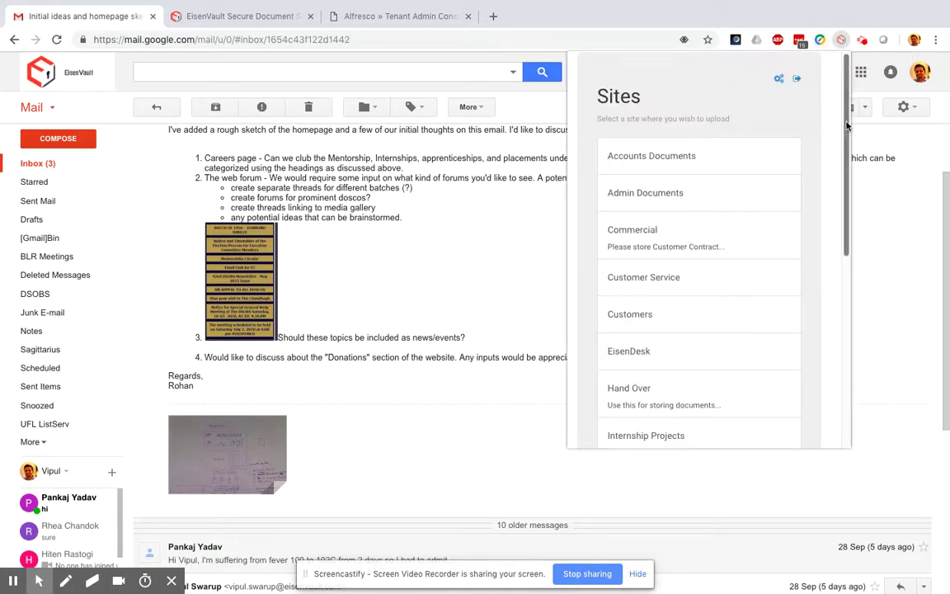
Step: Choose the Test Department site and its 'vipul gmail tests$' folder as the upload destination
drag(845, 122, 856, 314)
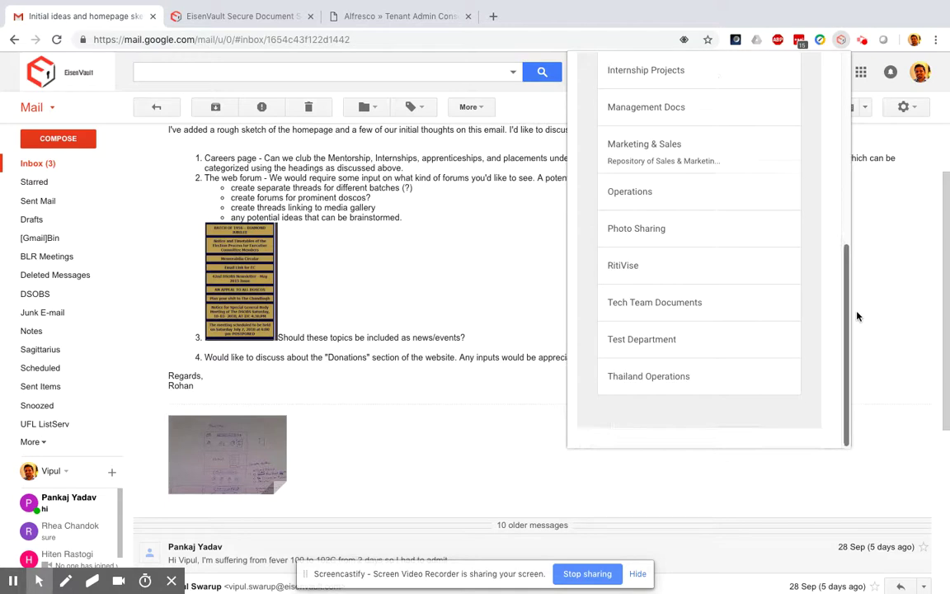
click(656, 348)
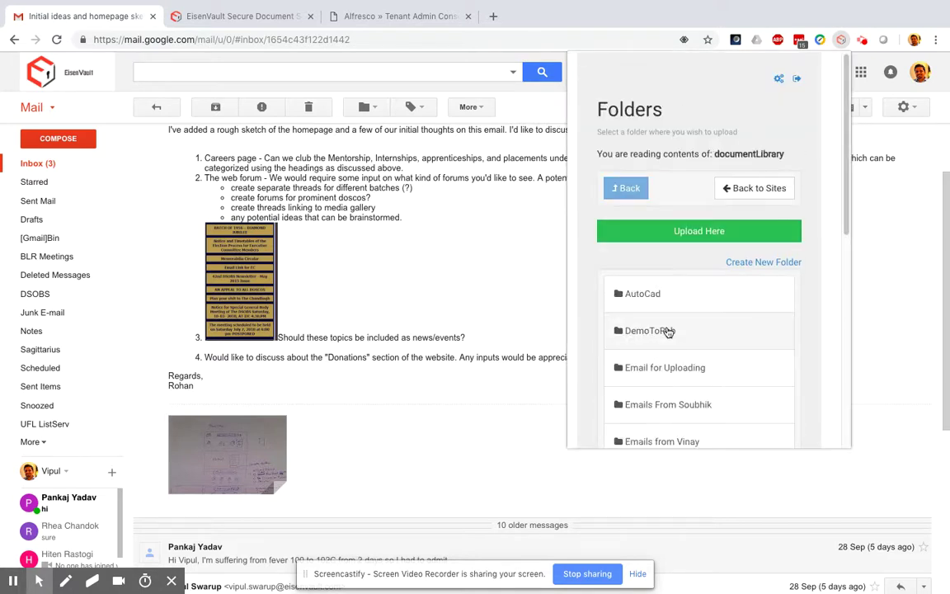
scroll(720, 245, down, 5)
scroll(717, 255, down, 1)
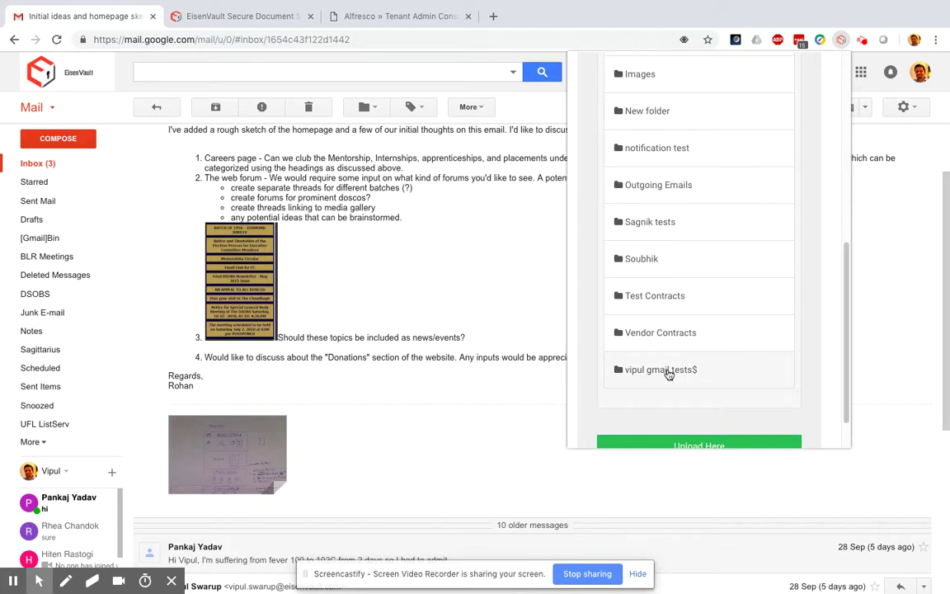
click(668, 372)
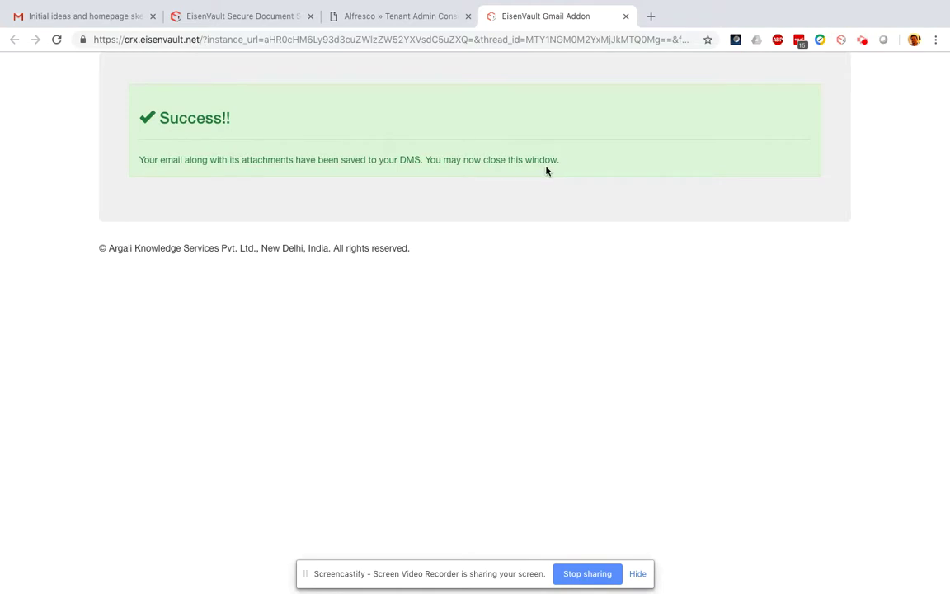
Step: After the upload succeeds, switch to the EisenVault document library tab
click(222, 18)
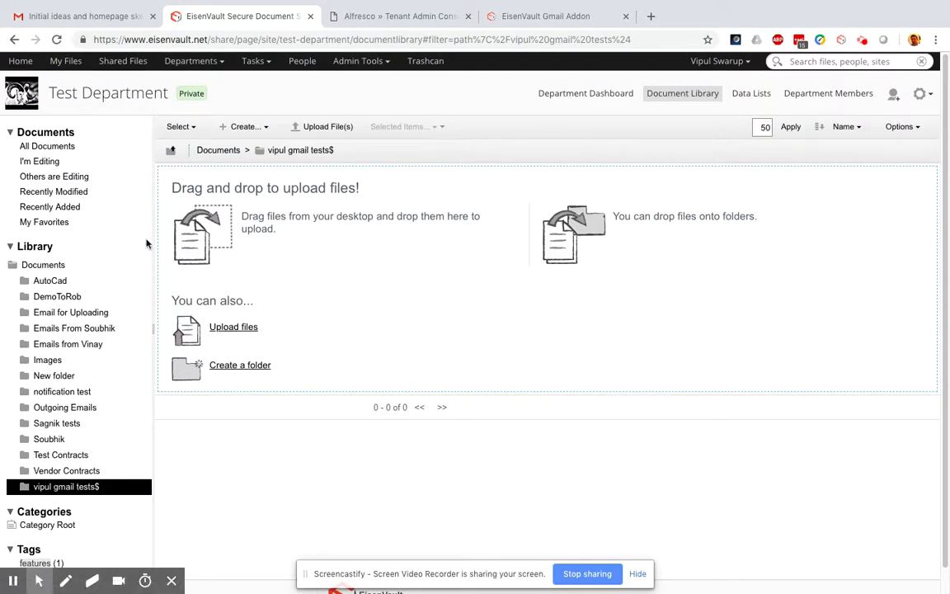
Step: Refresh the 'vipul gmail tests$' folder to reveal the saved 13-subfolder thread folder
click(58, 40)
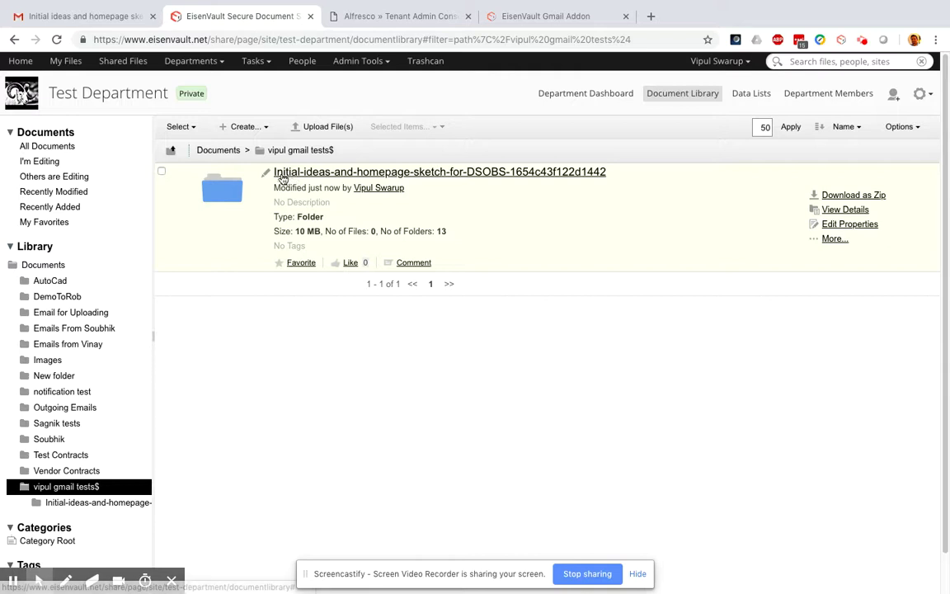
click(112, 16)
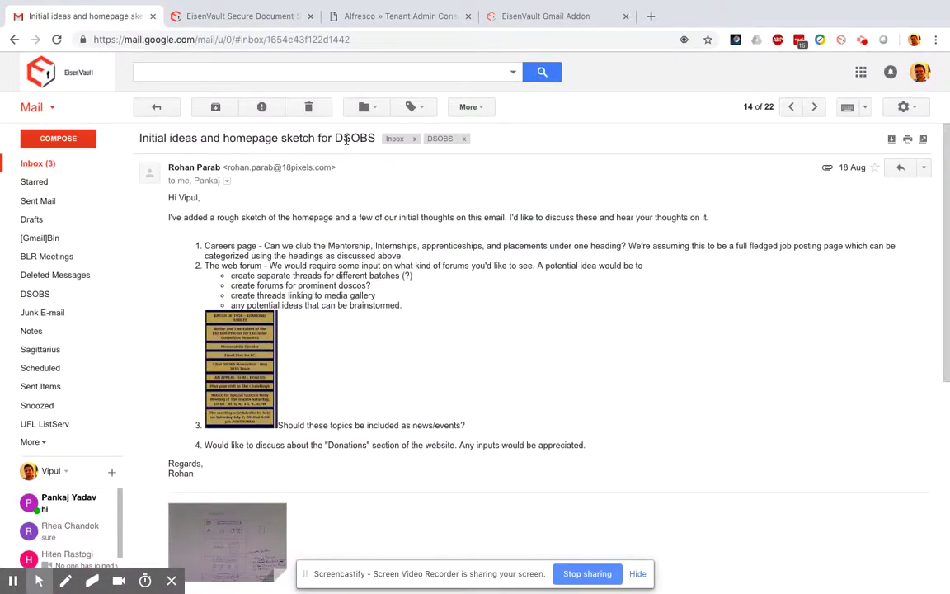
click(247, 16)
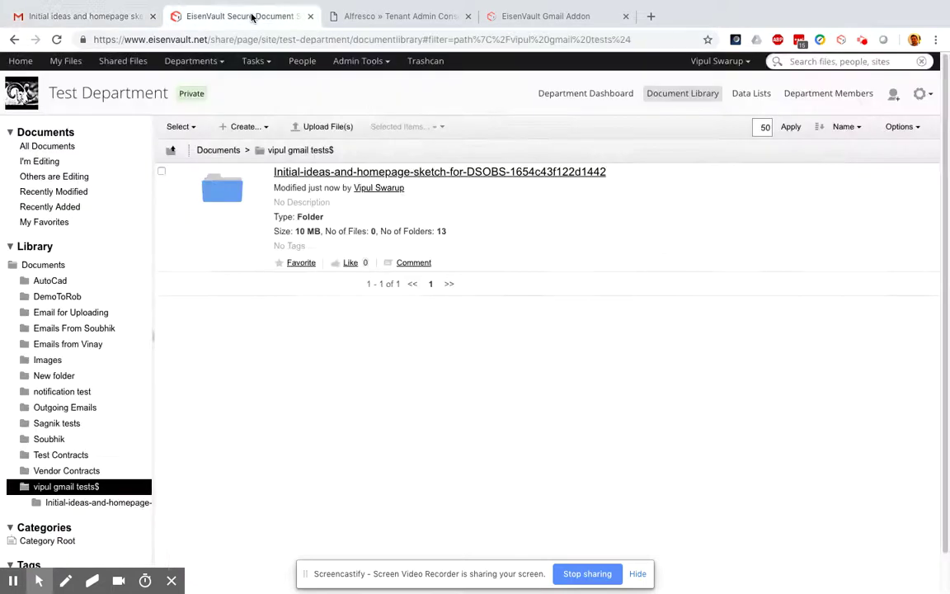
click(459, 176)
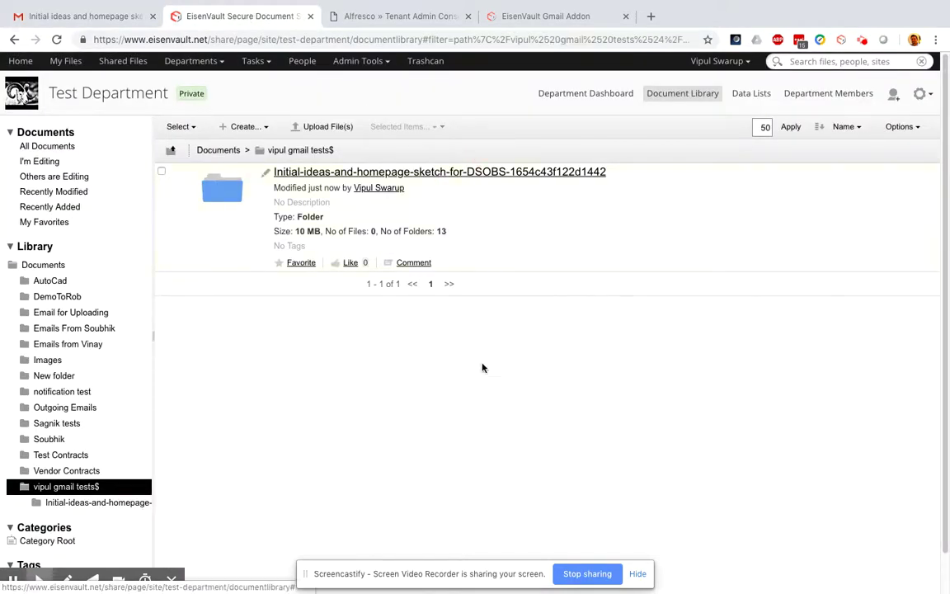
scroll(503, 357, down, 13)
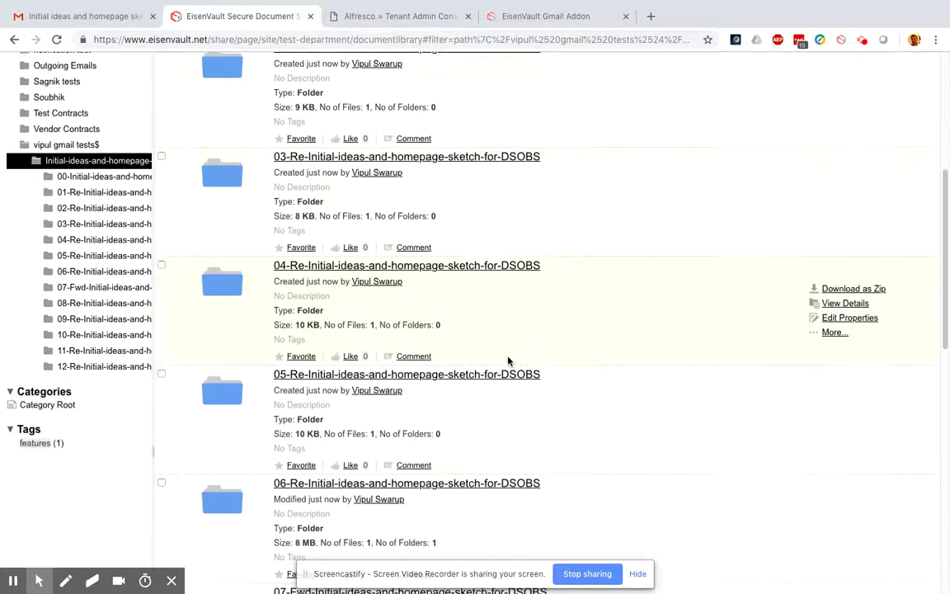
scroll(513, 416, up, 13)
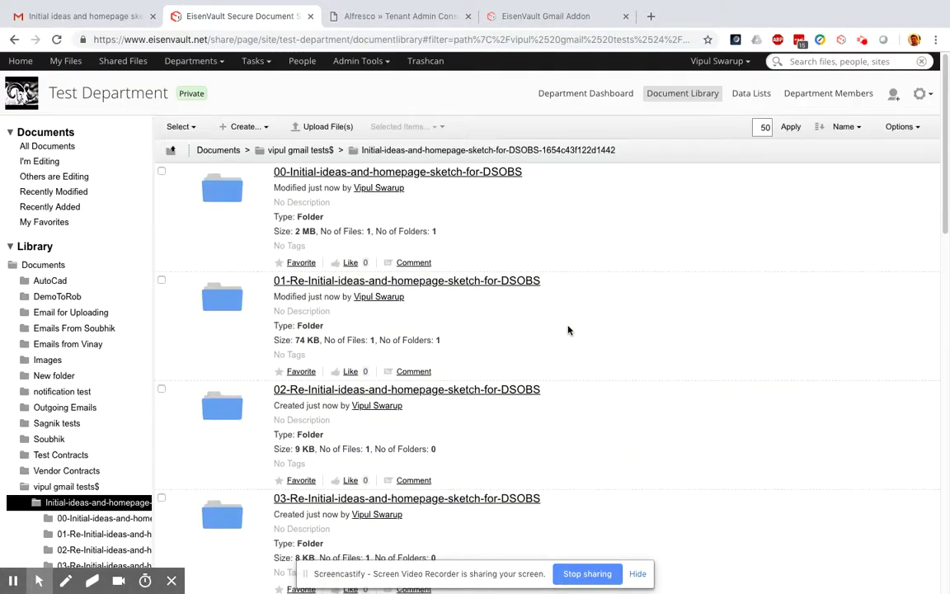
scroll(334, 247, down, 13)
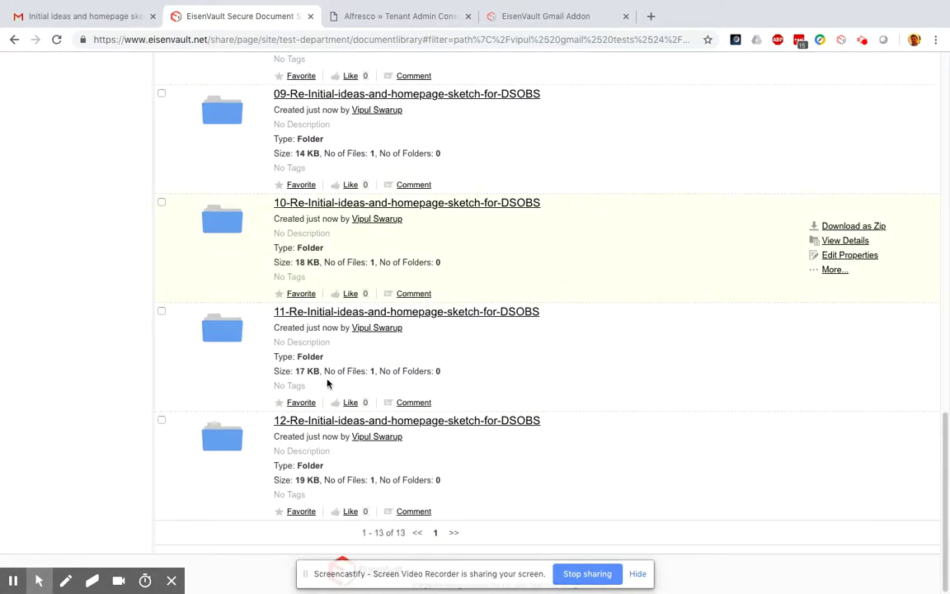
scroll(413, 396, up, 5)
scroll(455, 359, up, 7)
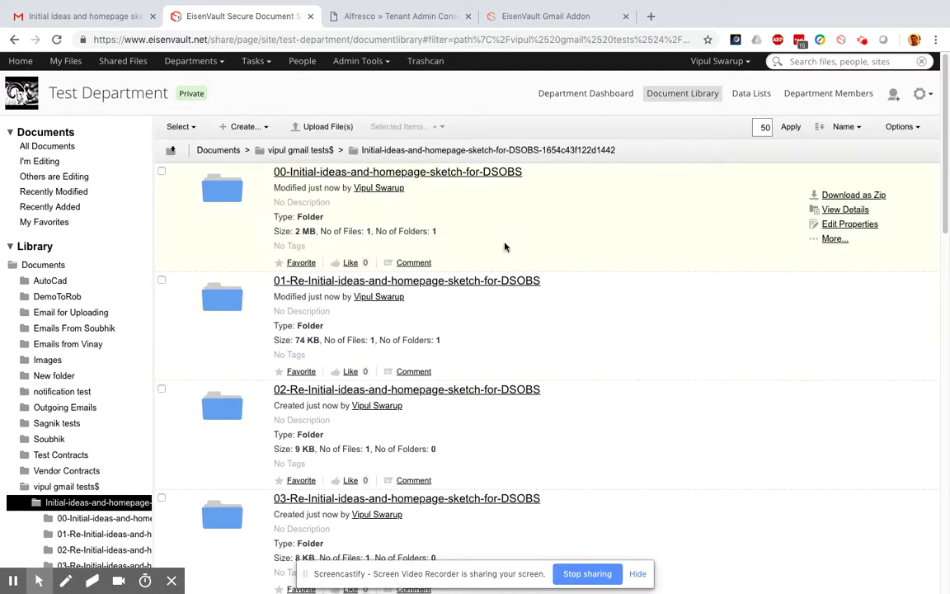
Step: Open folder 00's .eml file and review its Emailed sender, recipient and subject properties
click(301, 175)
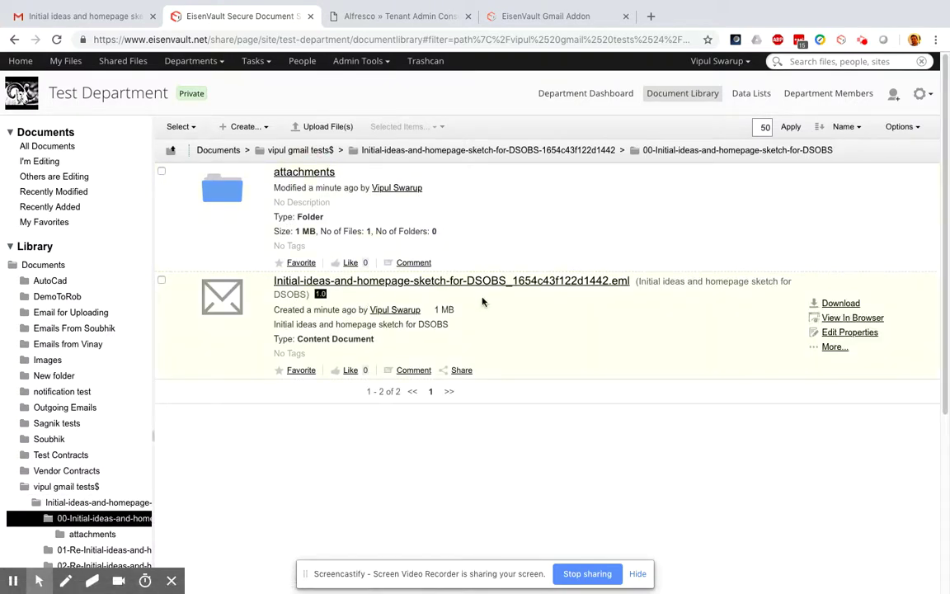
click(475, 282)
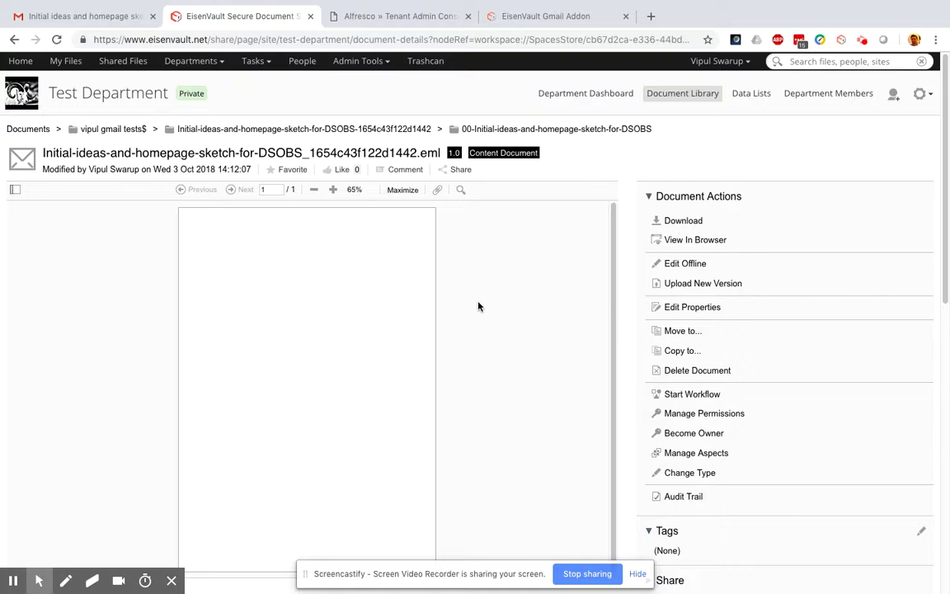
scroll(653, 274, down, 5)
scroll(651, 279, up, 4)
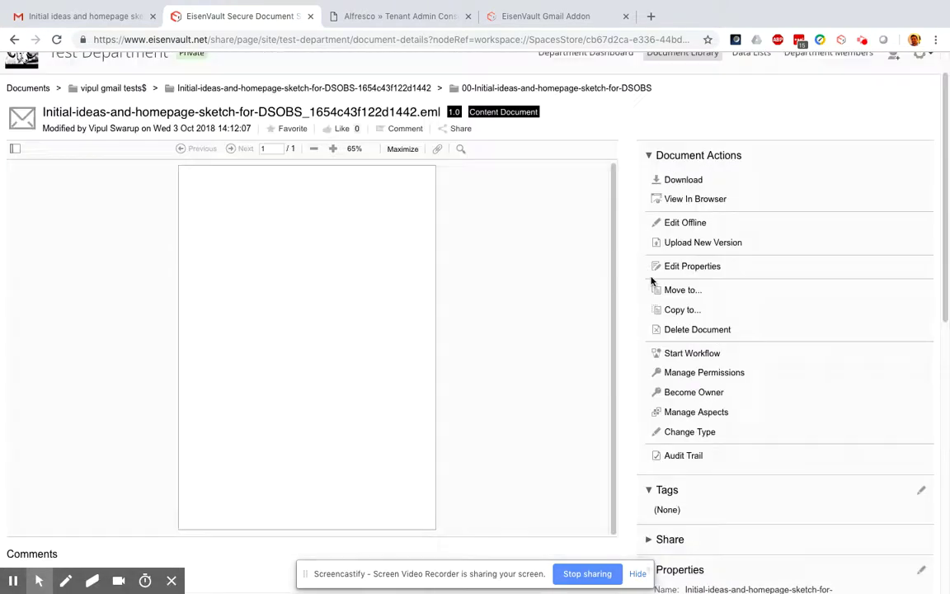
scroll(652, 281, up, 1)
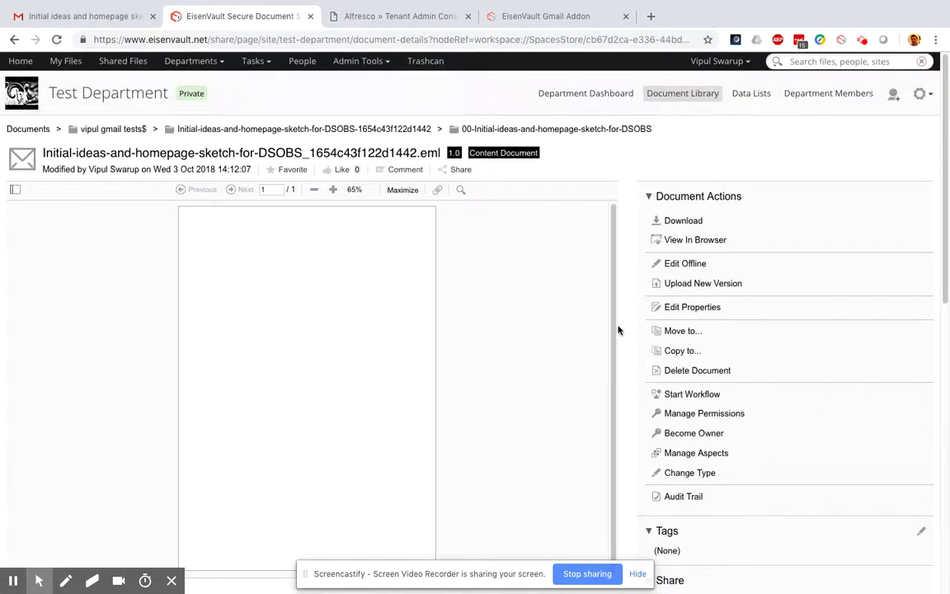
scroll(619, 330, down, 5)
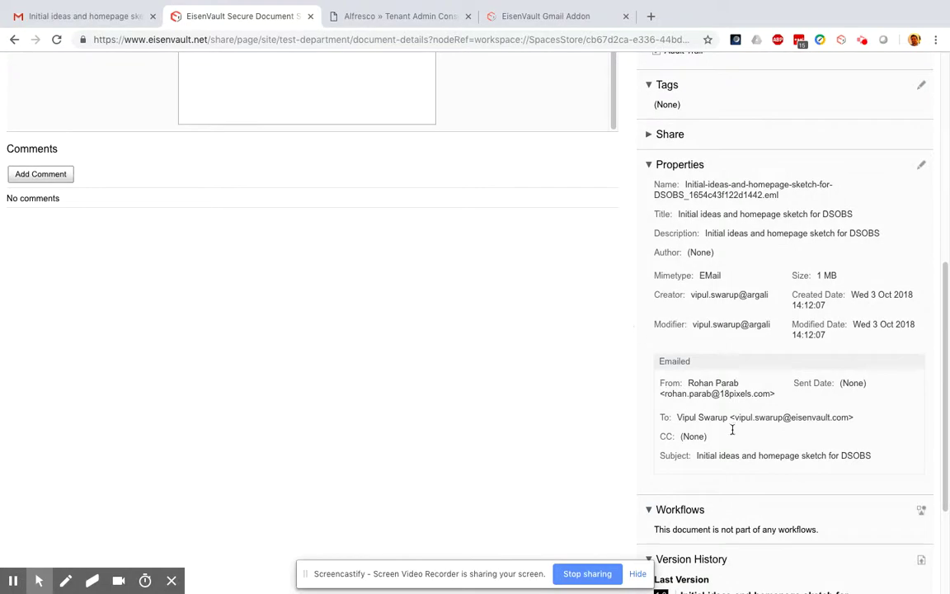
drag(660, 383, 888, 462)
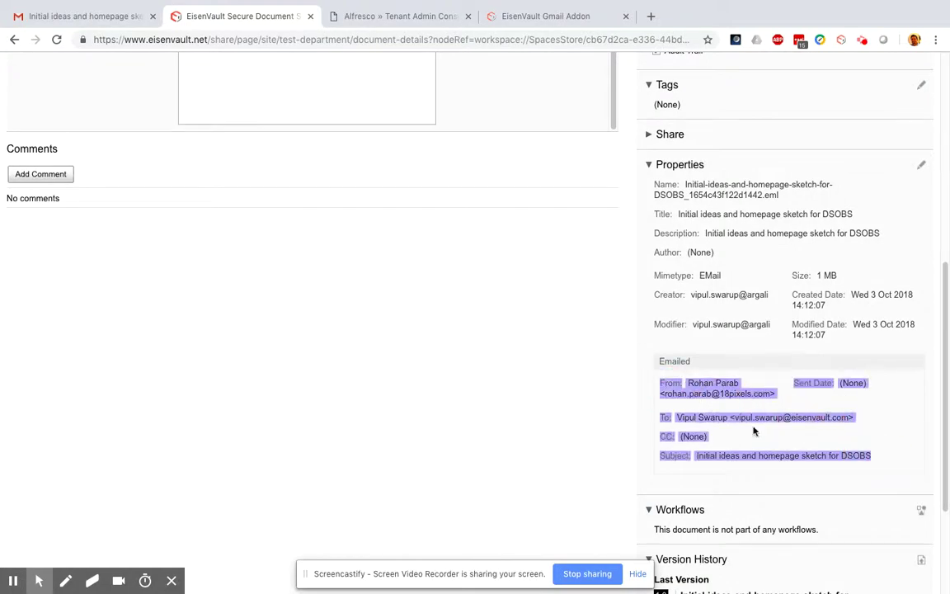
click(484, 367)
scroll(542, 345, up, 5)
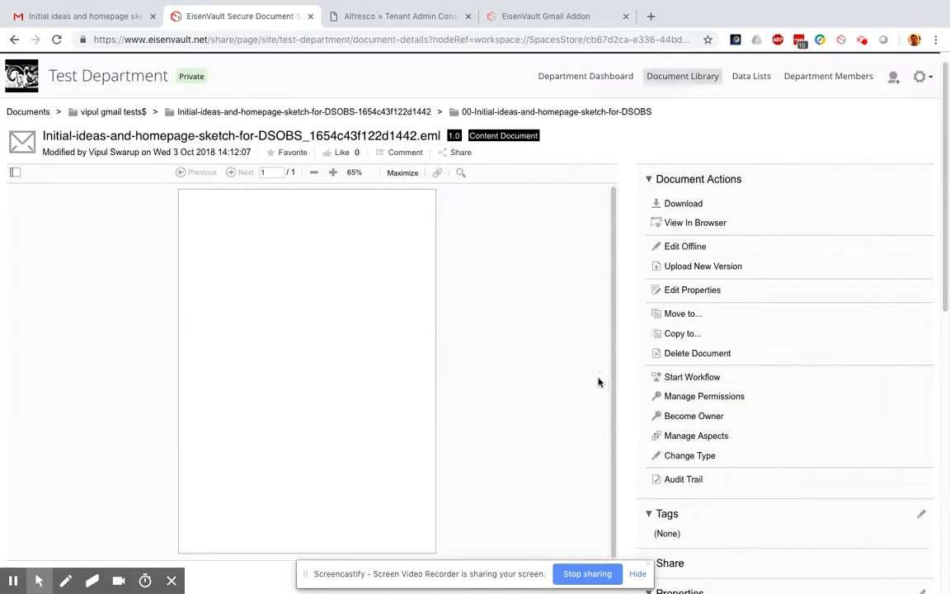
click(520, 112)
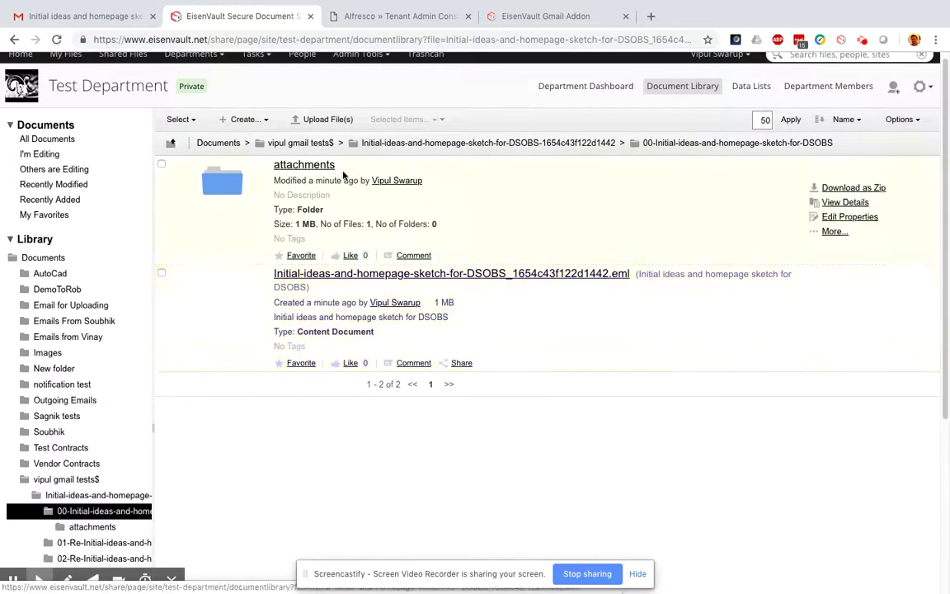
Step: Open the saved IMG_20180818_141700.jpg and compare it with the Gmail attachment preview
click(303, 165)
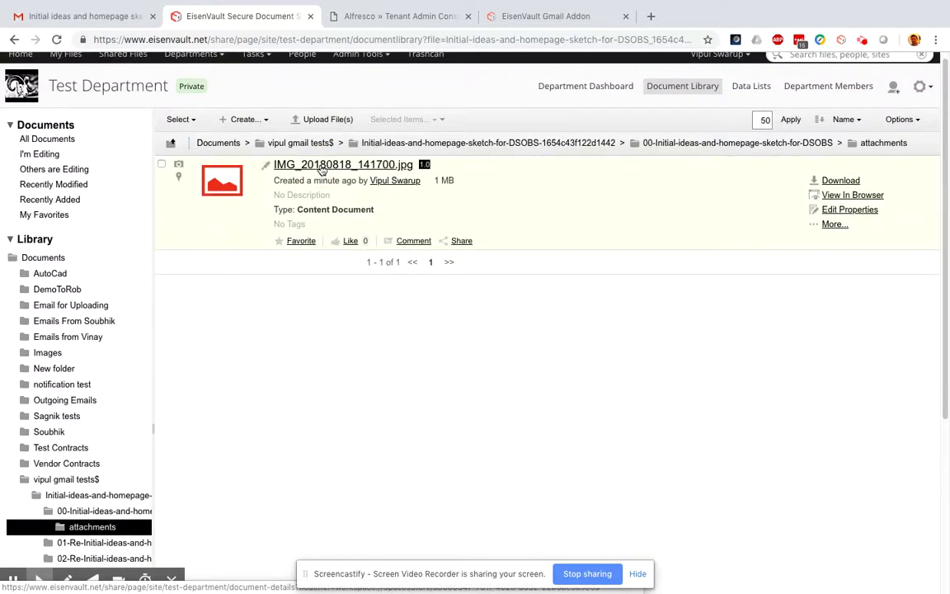
click(321, 167)
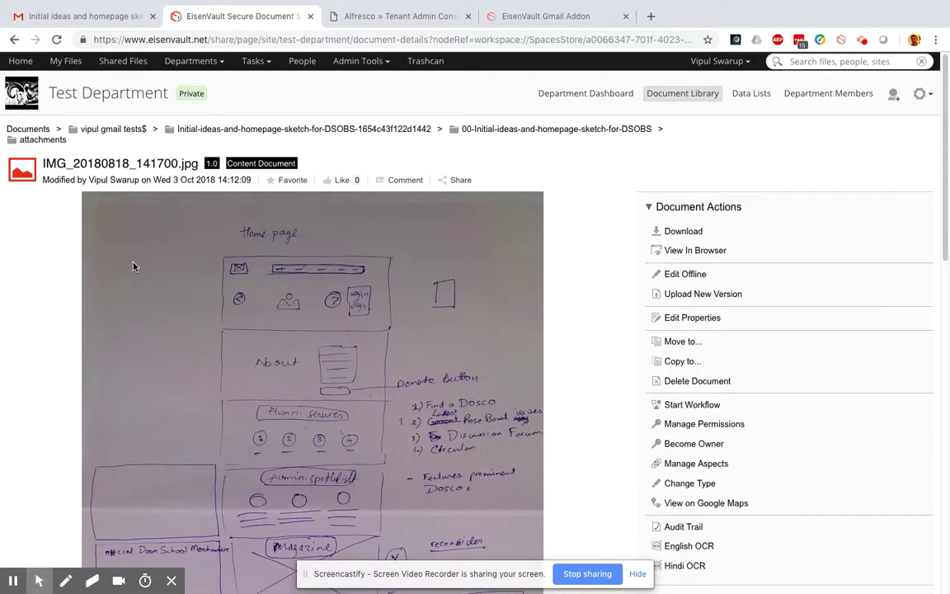
click(40, 15)
scroll(262, 424, down, 2)
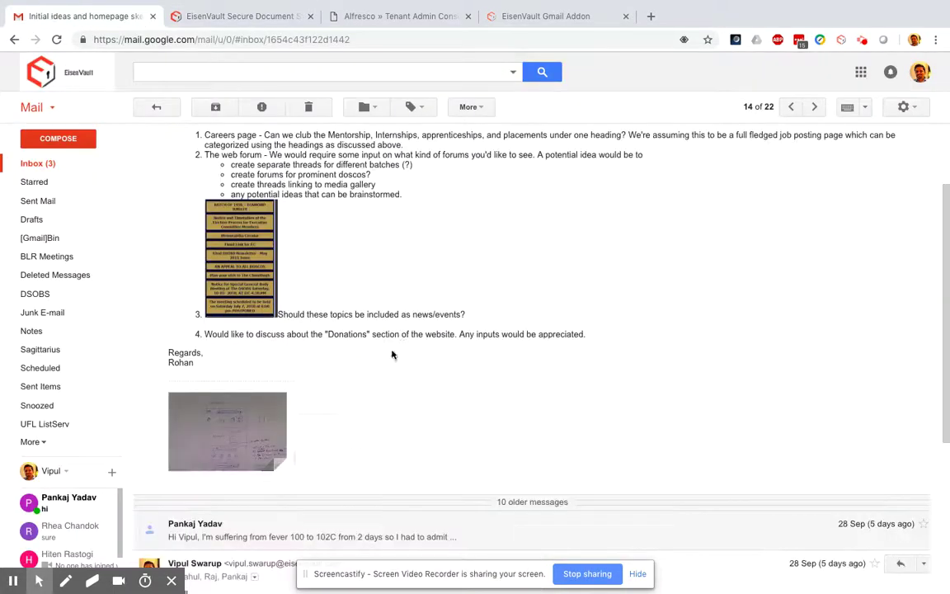
click(262, 424)
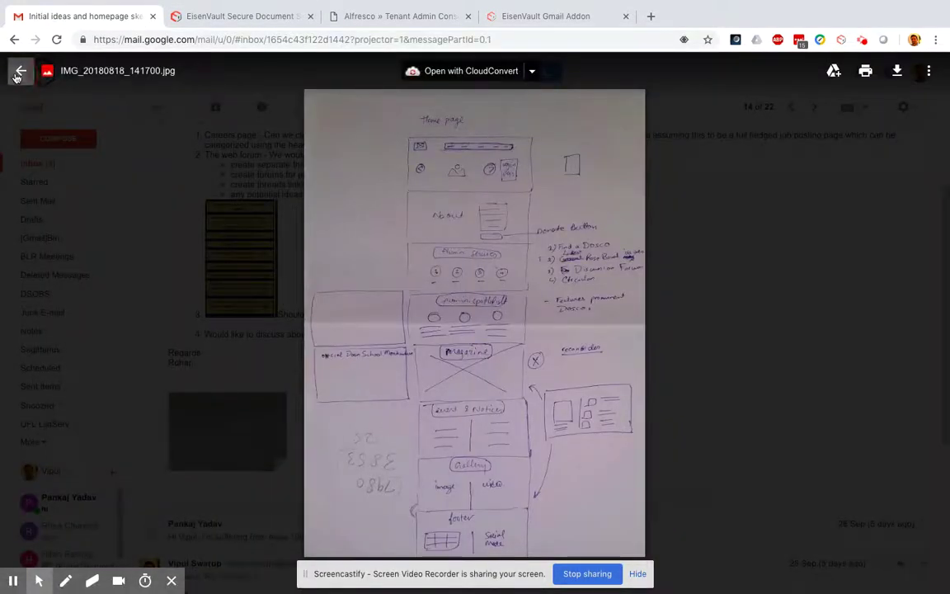
click(18, 76)
click(239, 16)
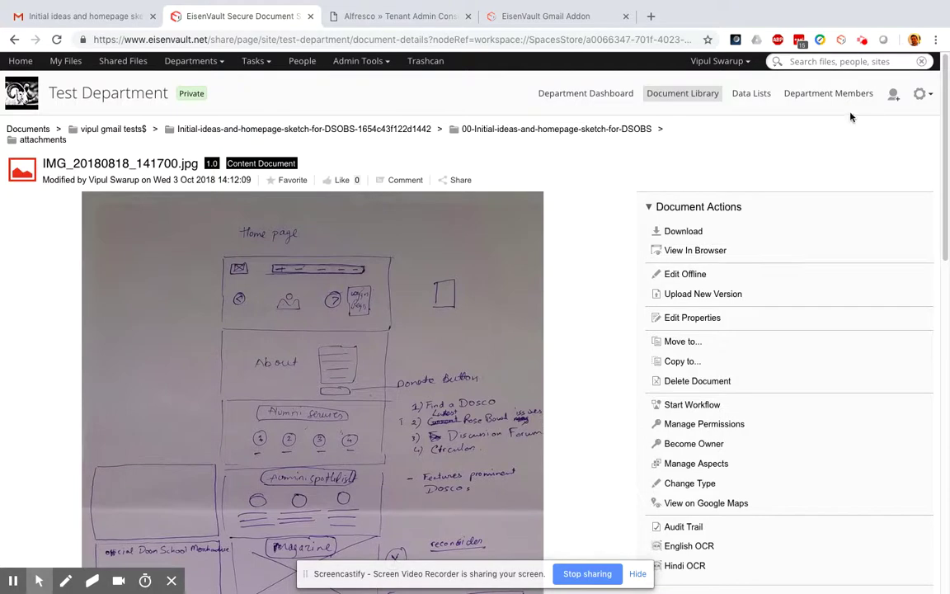